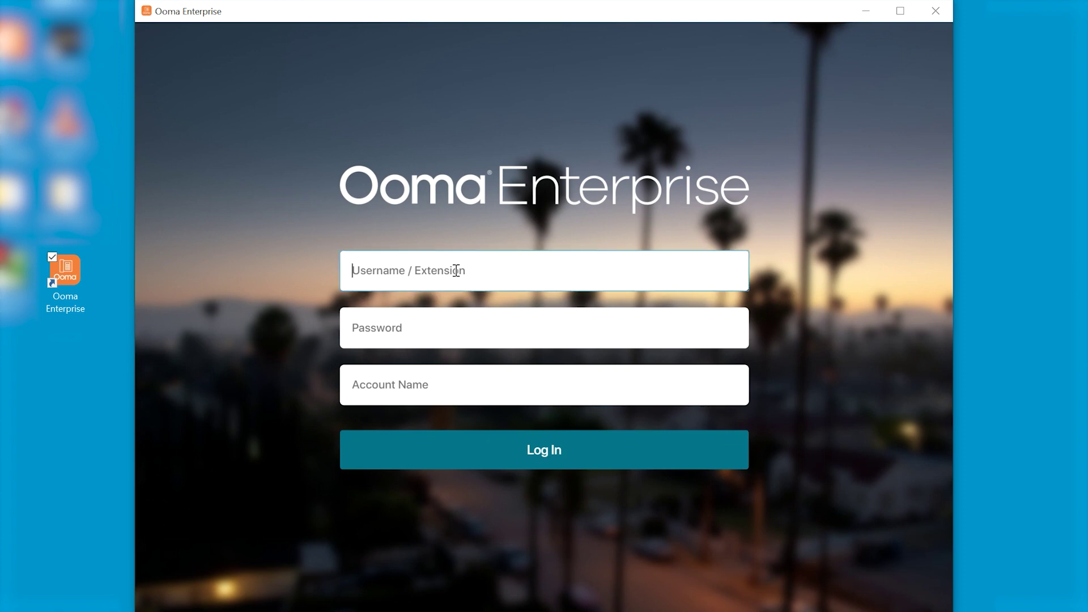
Log in with the extension, password and office account name, then open the status menu
{"action": "type", "text": "729"}
{"action": "key", "text": "Tab"}
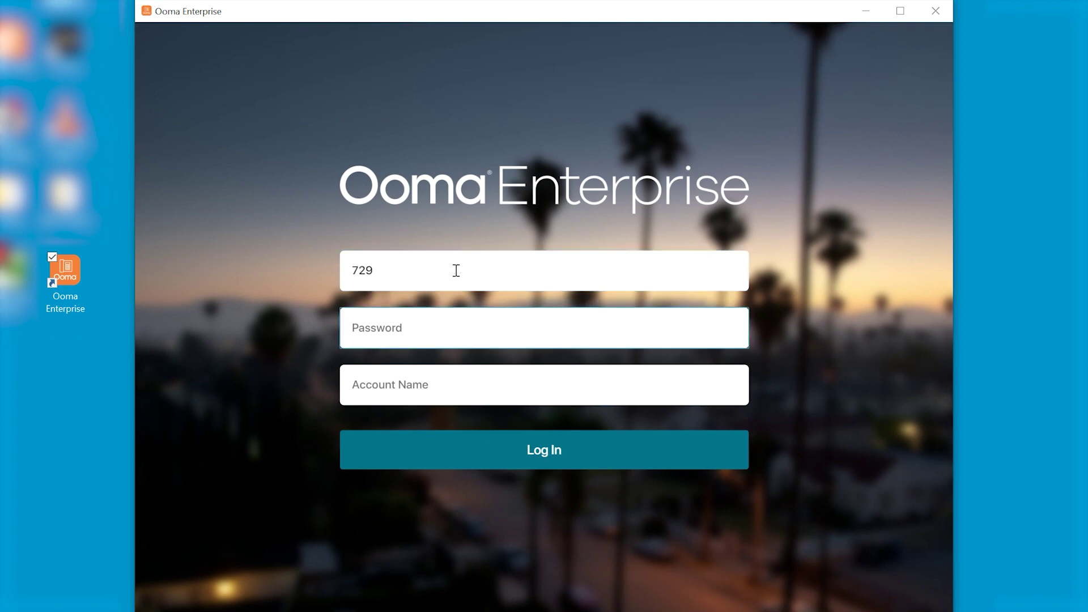
{"action": "type", "text": "•••••••••"}
{"action": "key", "text": "Tab"}
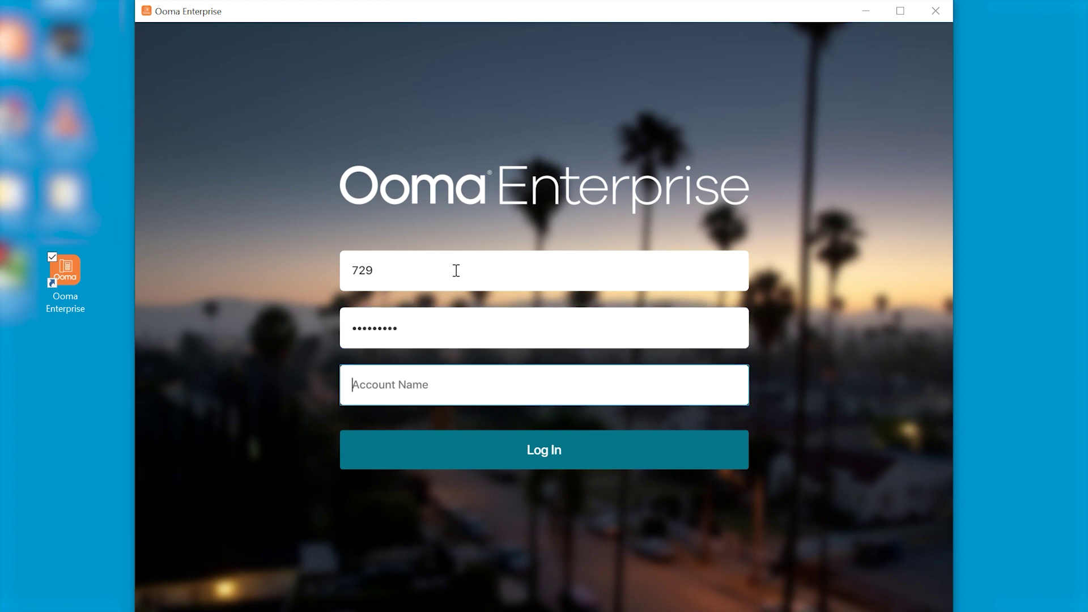
{"action": "type", "text": "stonebridge office"}
{"action": "left_click", "coordinate": [516, 448]}
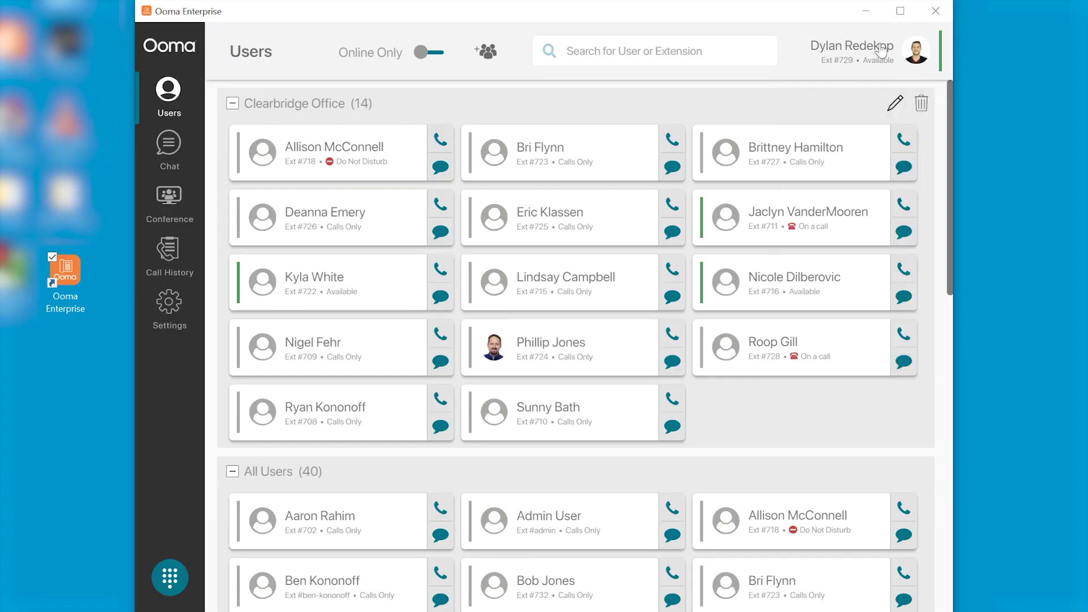
{"action": "left_click", "coordinate": [916, 53]}
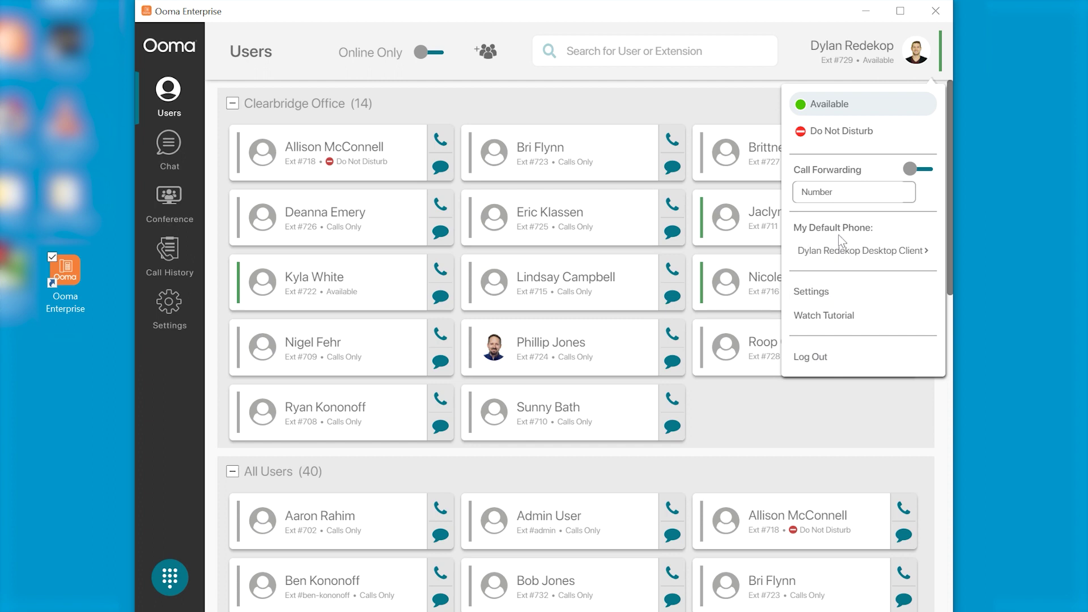
Browse the Settings page's profile, language, audio, security and support sections, then return to Users
{"action": "left_click", "coordinate": [821, 295]}
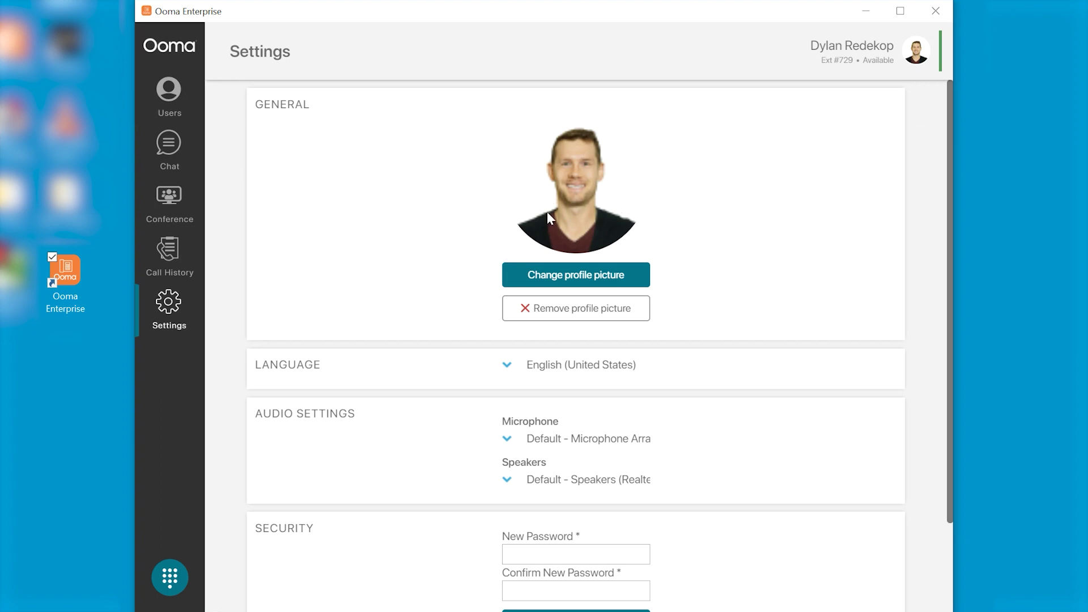
{"action": "scroll", "coordinate": [737, 334], "scroll_direction": "down", "scroll_amount": 2}
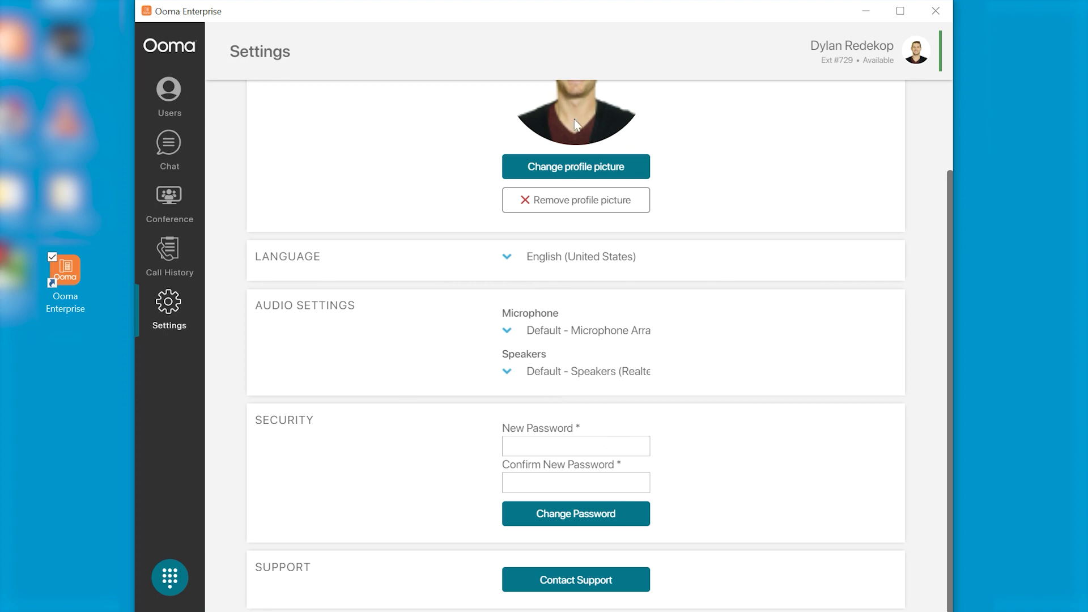
{"action": "left_click", "coordinate": [169, 90]}
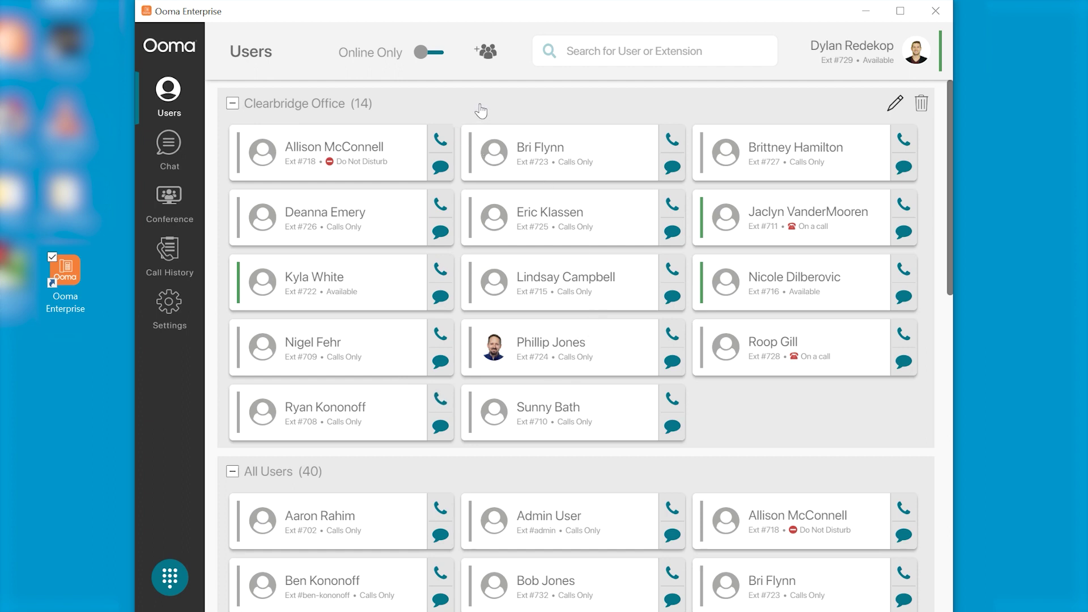
Create a group named 'Test Group' with three selected members
{"action": "left_click", "coordinate": [486, 52]}
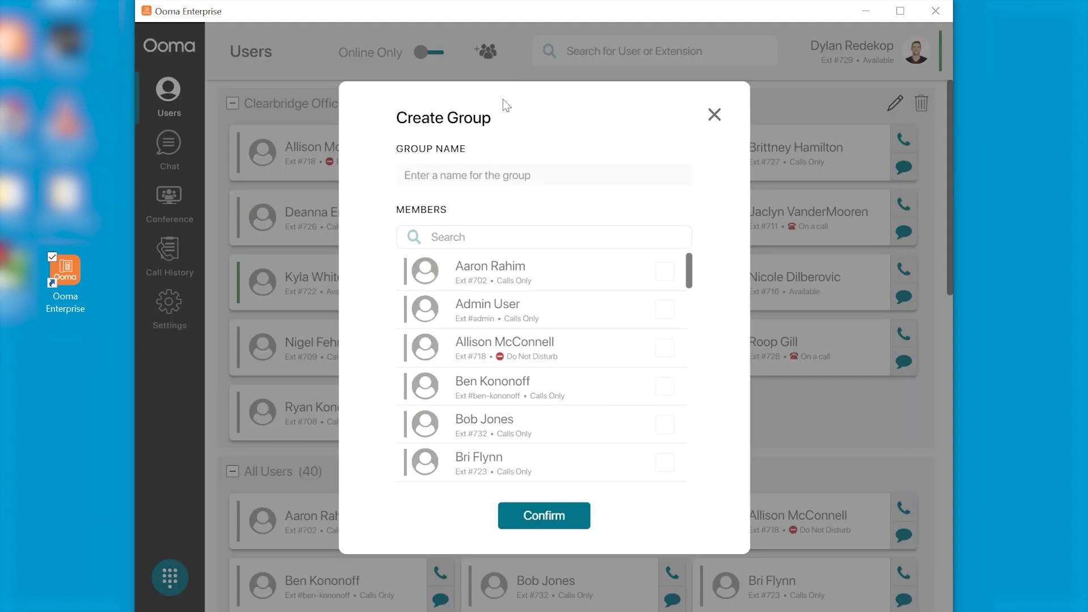
{"action": "left_click", "coordinate": [503, 171]}
{"action": "type", "text": "Test Group"}
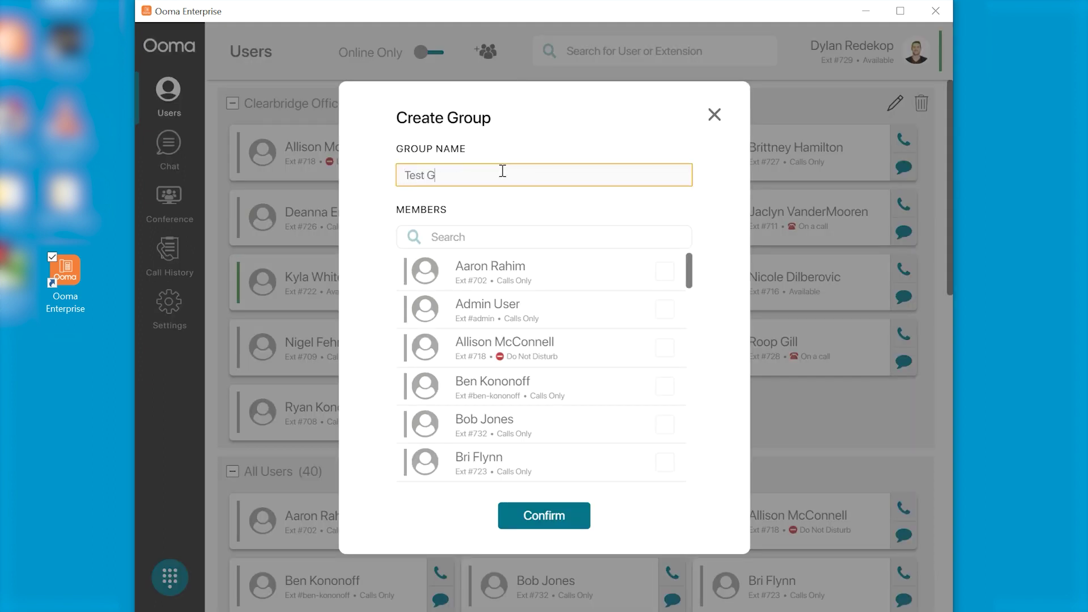
{"action": "left_click", "coordinate": [665, 309]}
{"action": "left_click", "coordinate": [665, 347]}
{"action": "left_click", "coordinate": [664, 386]}
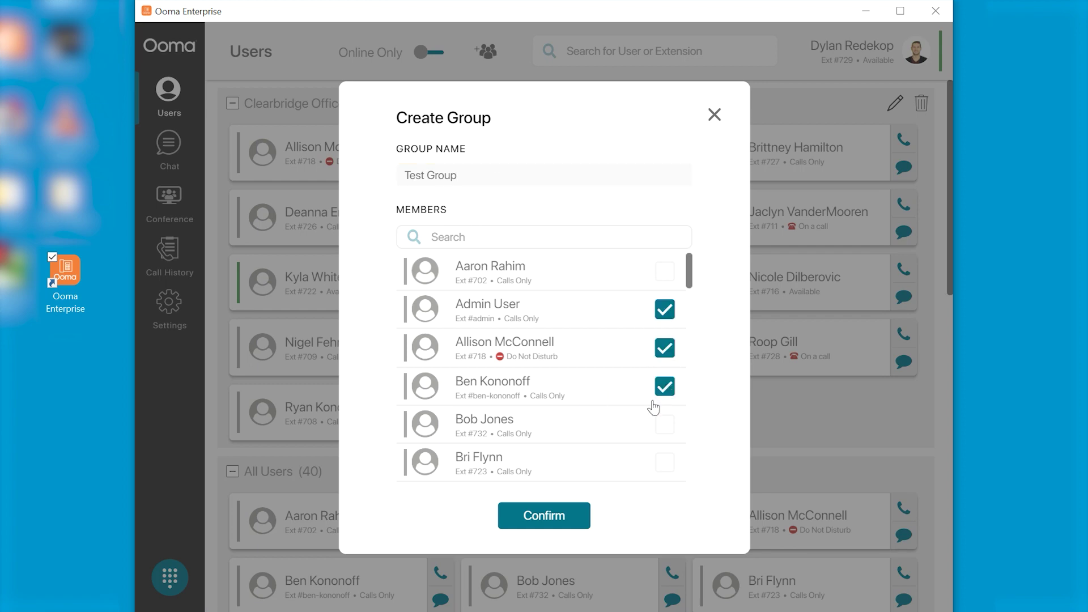
{"action": "left_click", "coordinate": [545, 517]}
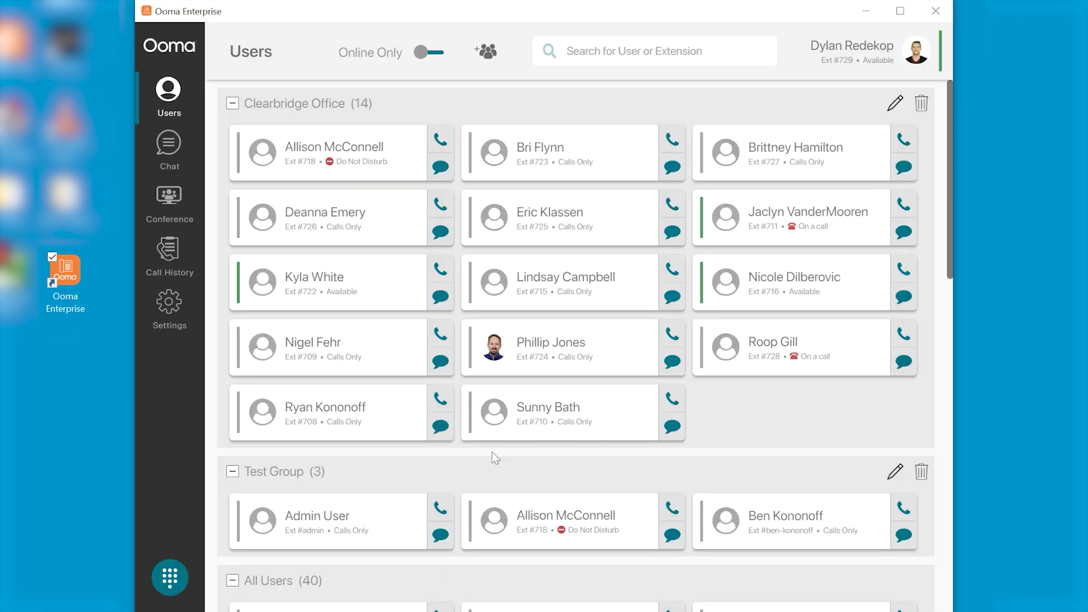
Open Test Group's editor, close it unchanged, and delete the group
{"action": "scroll", "coordinate": [492, 451], "scroll_direction": "down", "scroll_amount": 2}
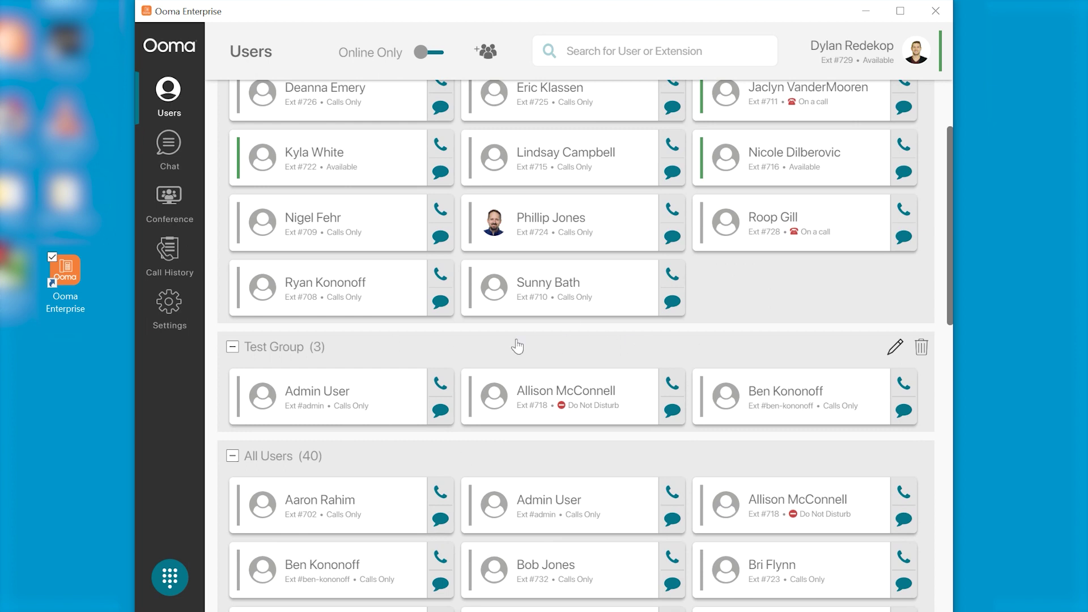
{"action": "left_click", "coordinate": [896, 348]}
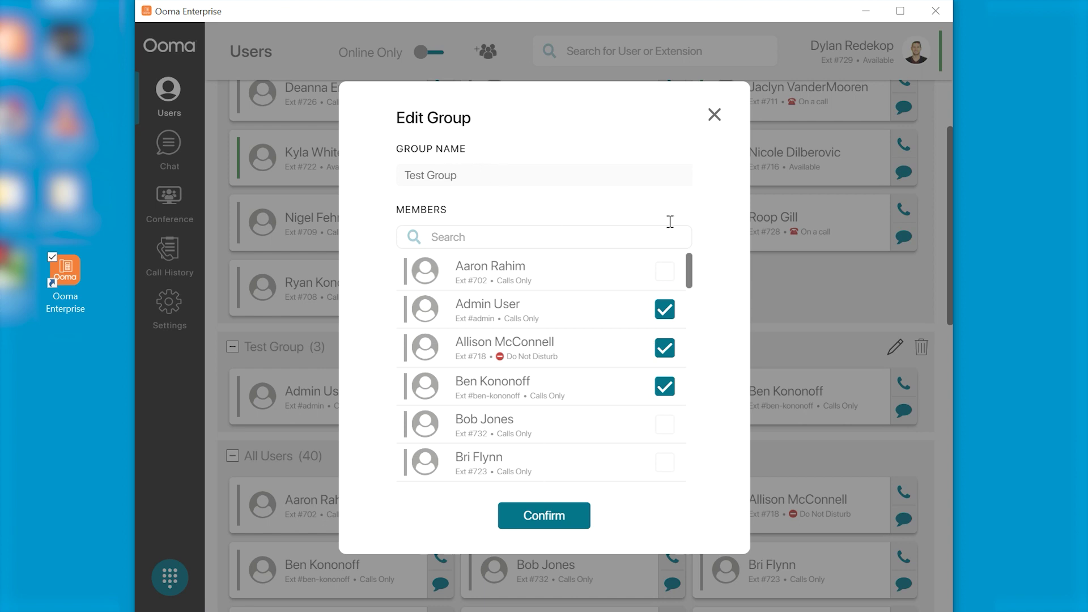
{"action": "left_click", "coordinate": [712, 117]}
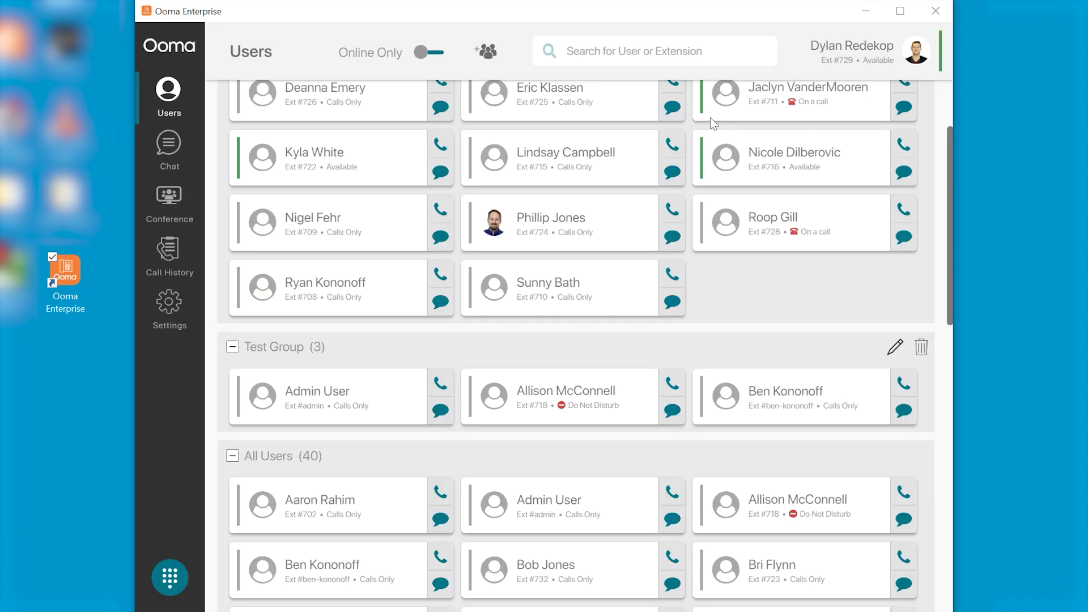
{"action": "left_click", "coordinate": [923, 349]}
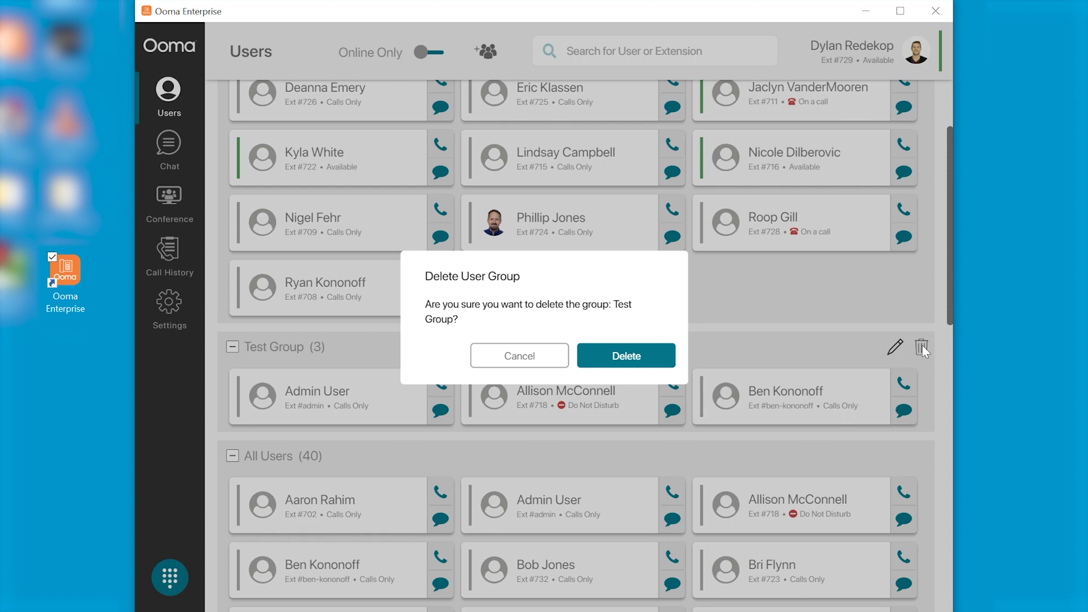
{"action": "left_click", "coordinate": [647, 363]}
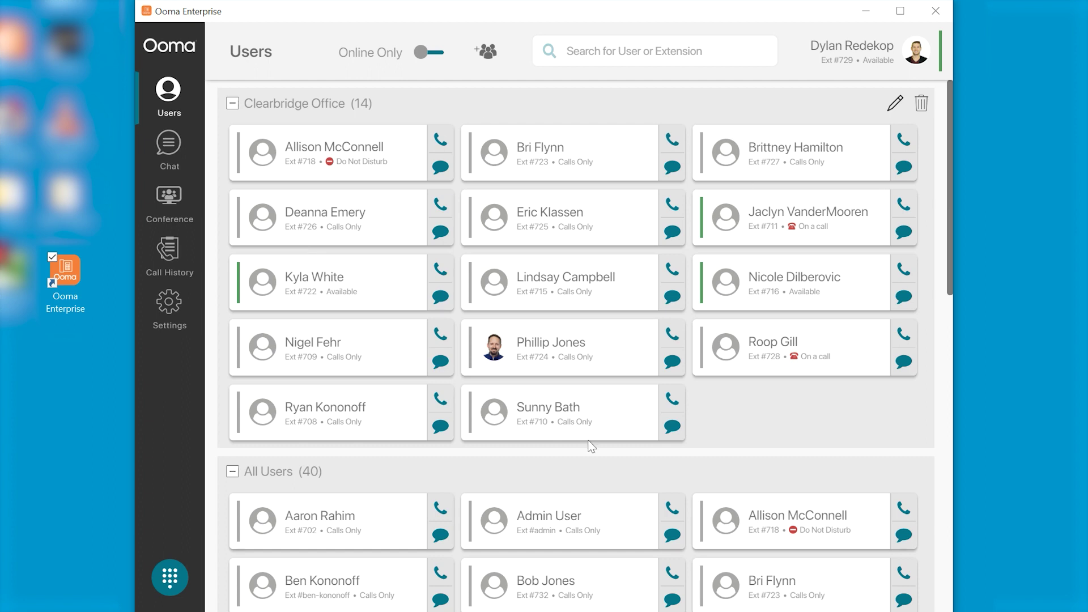
{"action": "left_click", "coordinate": [423, 54]}
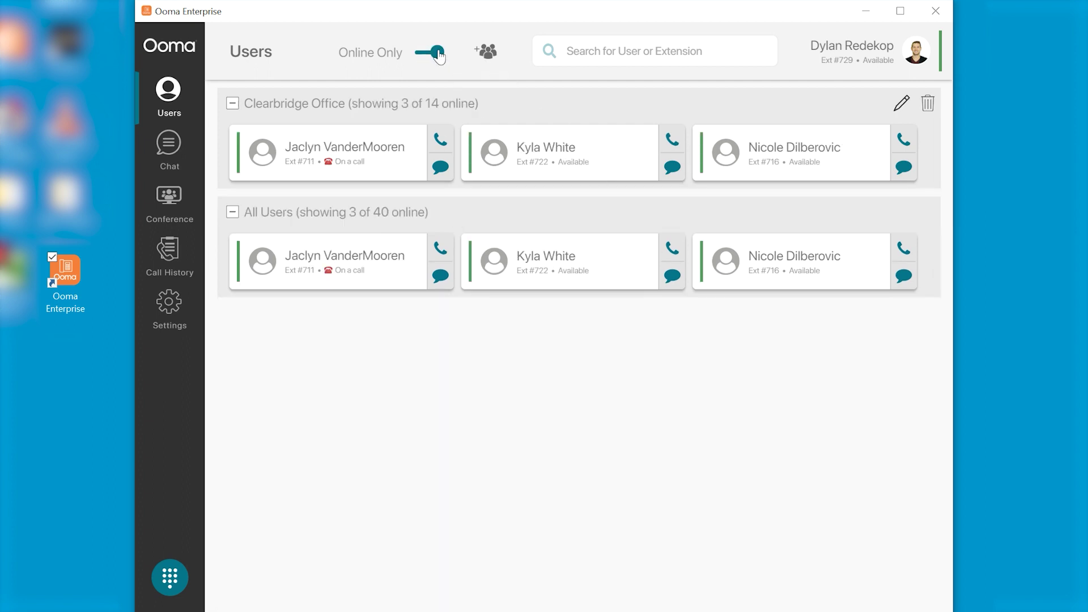
{"action": "left_click", "coordinate": [437, 54]}
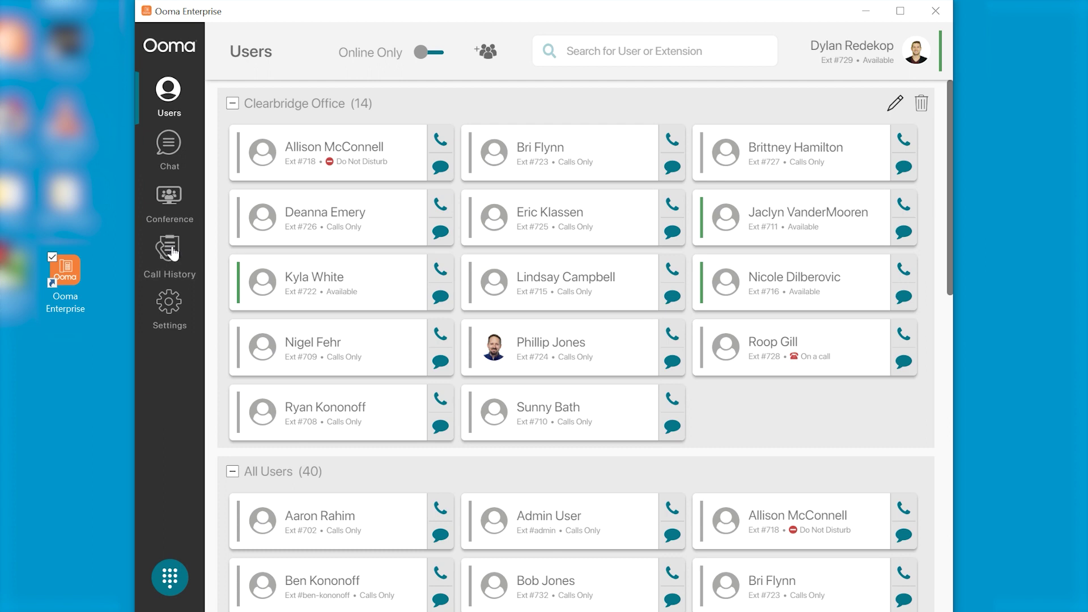
{"action": "left_click", "coordinate": [168, 147]}
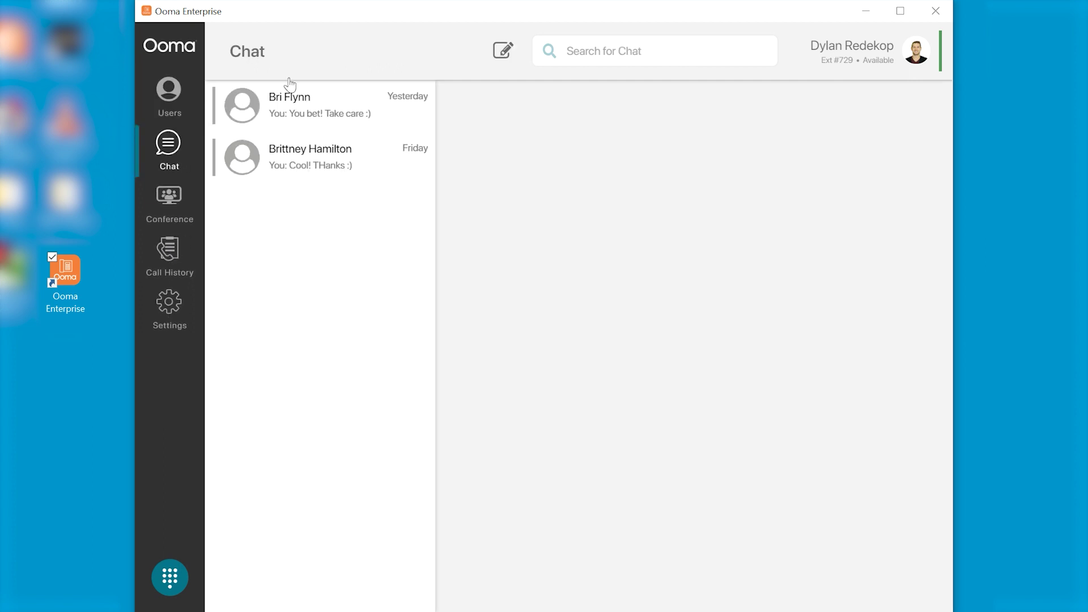
Browse the New Chat contact picker, dismiss it, and view the conference room list with room 5000
{"action": "left_click", "coordinate": [504, 53]}
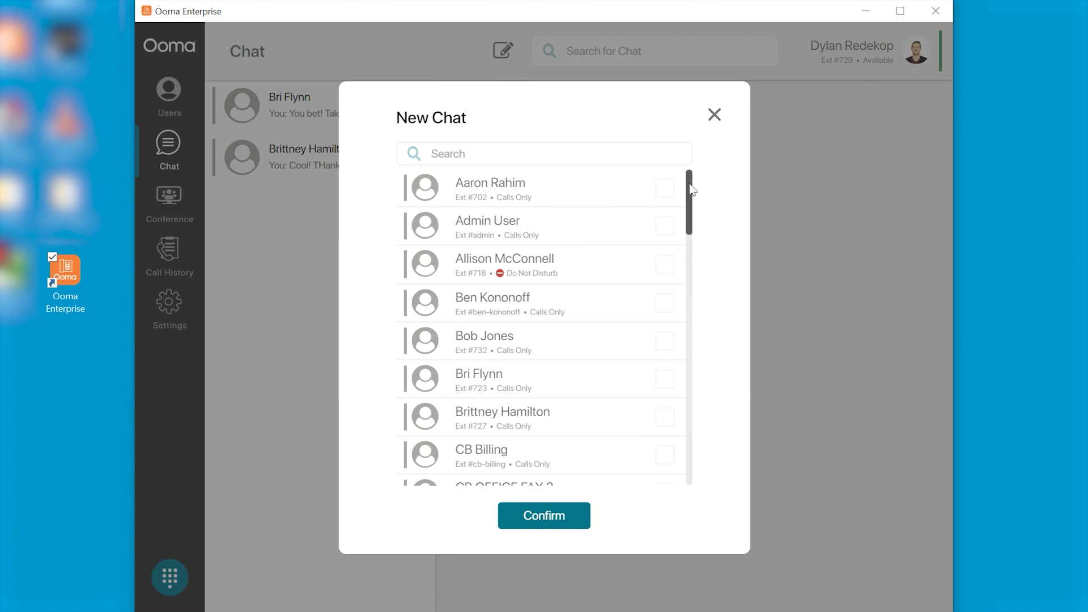
{"action": "scroll", "coordinate": [692, 204], "scroll_direction": "down", "scroll_amount": 2}
{"action": "scroll", "coordinate": [692, 211], "scroll_direction": "down", "scroll_amount": 4}
{"action": "scroll", "coordinate": [693, 180], "scroll_direction": "up", "scroll_amount": 6}
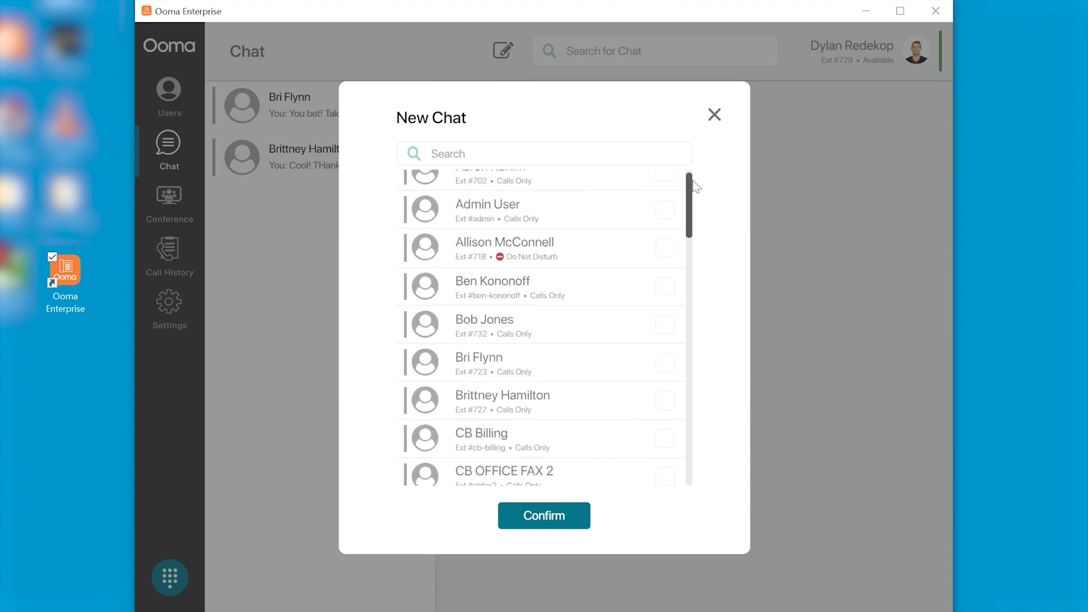
{"action": "left_click", "coordinate": [716, 117]}
{"action": "left_click", "coordinate": [171, 201]}
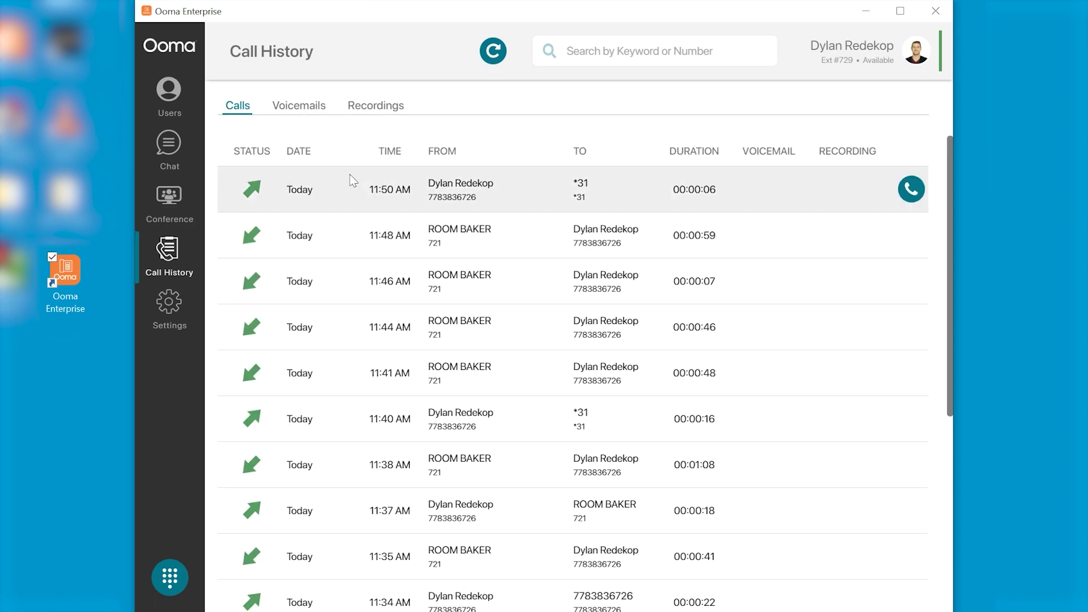
Scroll through today's incoming and outgoing calls, then go to the Settings page
{"action": "scroll", "coordinate": [324, 253], "scroll_direction": "down", "scroll_amount": 5}
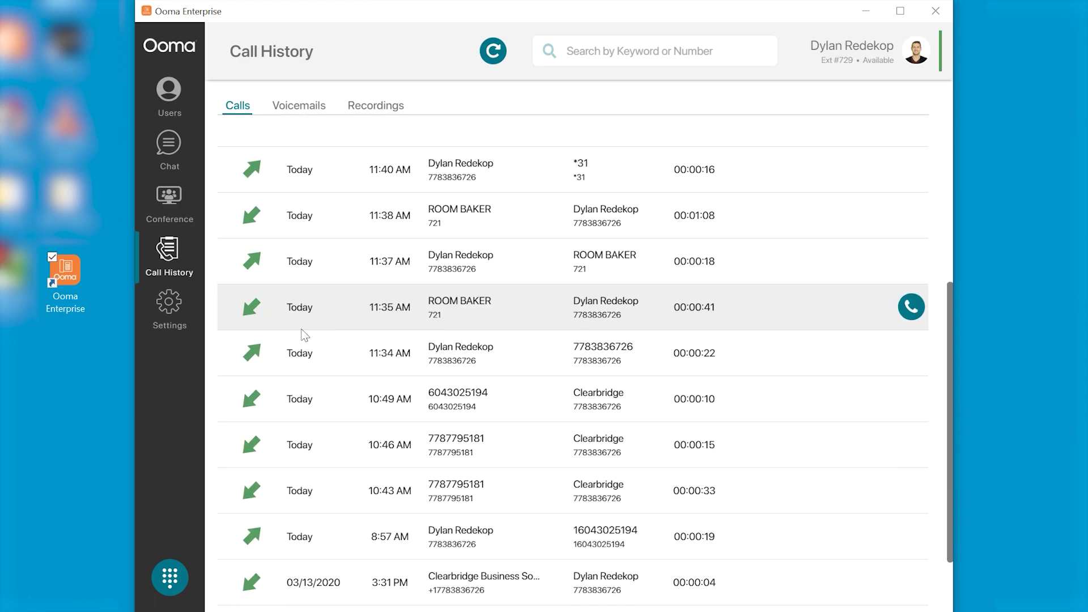
{"action": "scroll", "coordinate": [295, 349], "scroll_direction": "up", "scroll_amount": 5}
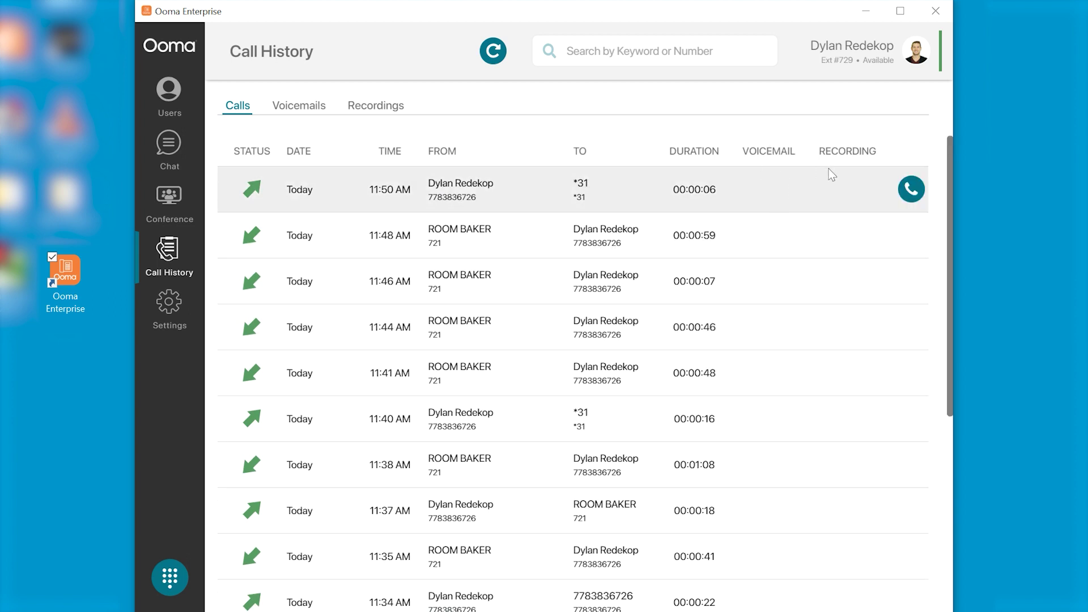
{"action": "left_click", "coordinate": [173, 306]}
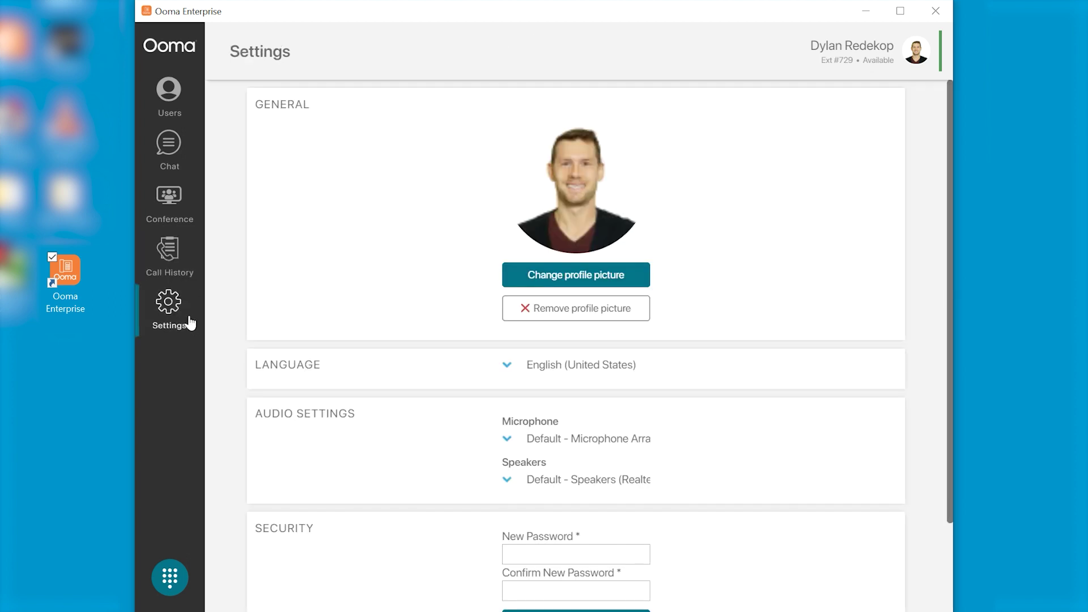
{"action": "scroll", "coordinate": [449, 370], "scroll_direction": "down", "scroll_amount": 2}
{"action": "scroll", "coordinate": [449, 369], "scroll_direction": "up", "scroll_amount": 2}
Dial an outside phone number and send a keypad tone during the call
{"action": "left_click", "coordinate": [171, 581]}
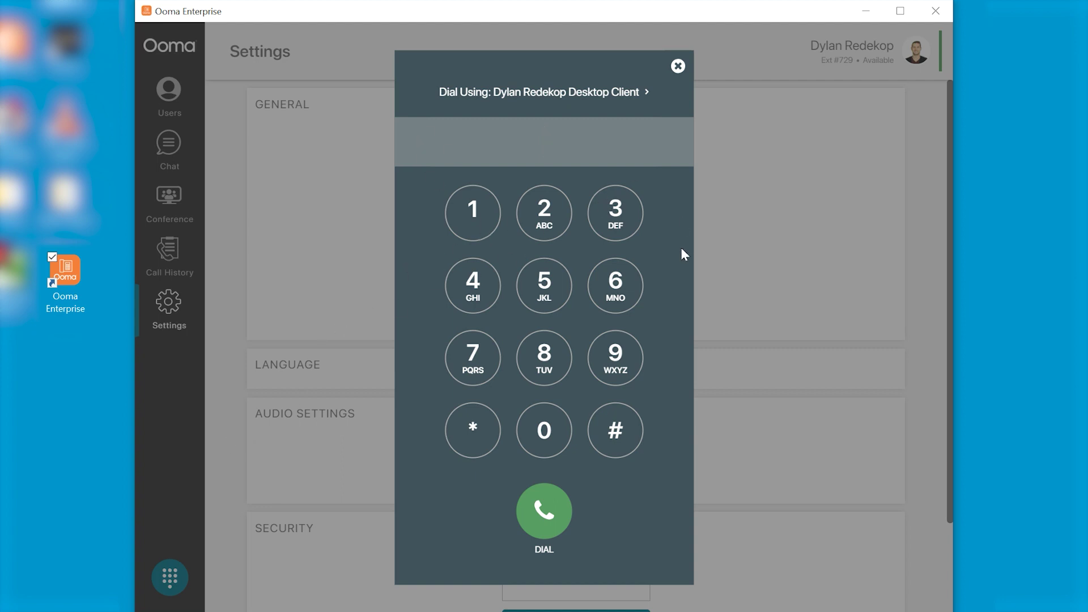
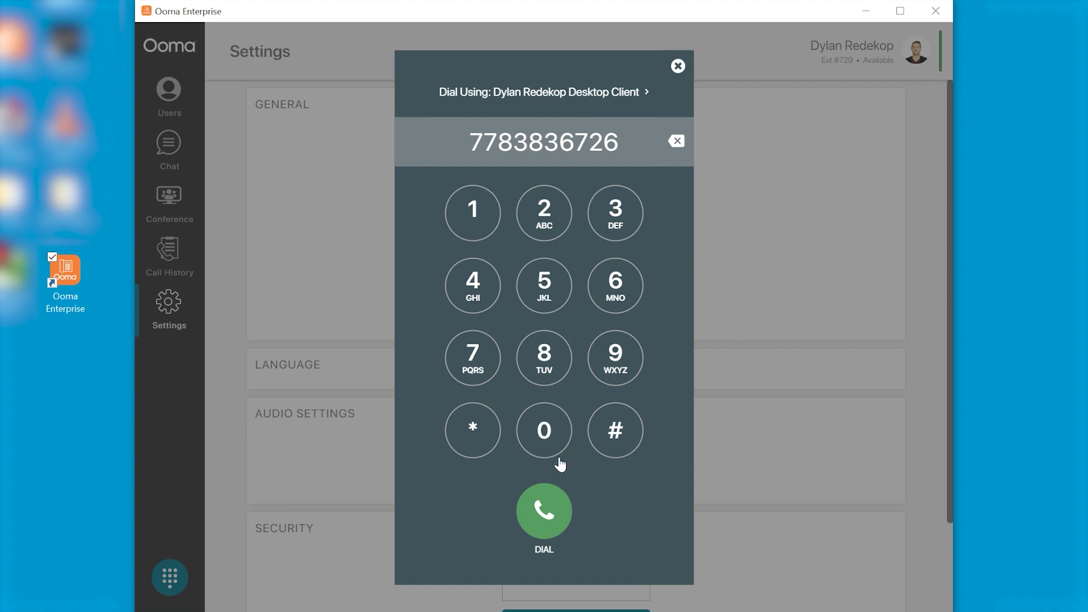
{"action": "left_click", "coordinate": [543, 515]}
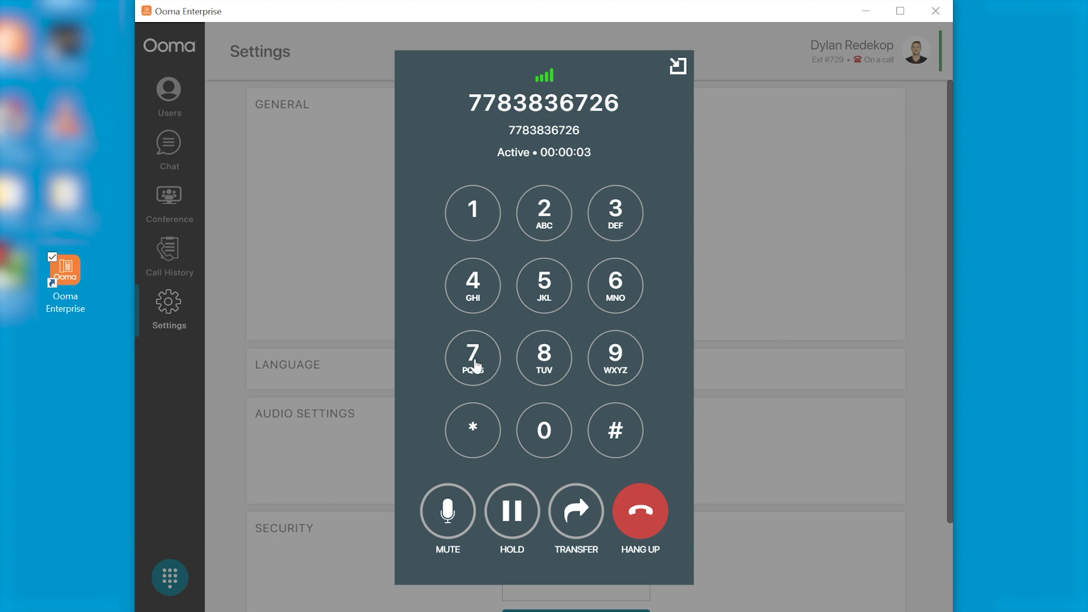
{"action": "left_click", "coordinate": [475, 366]}
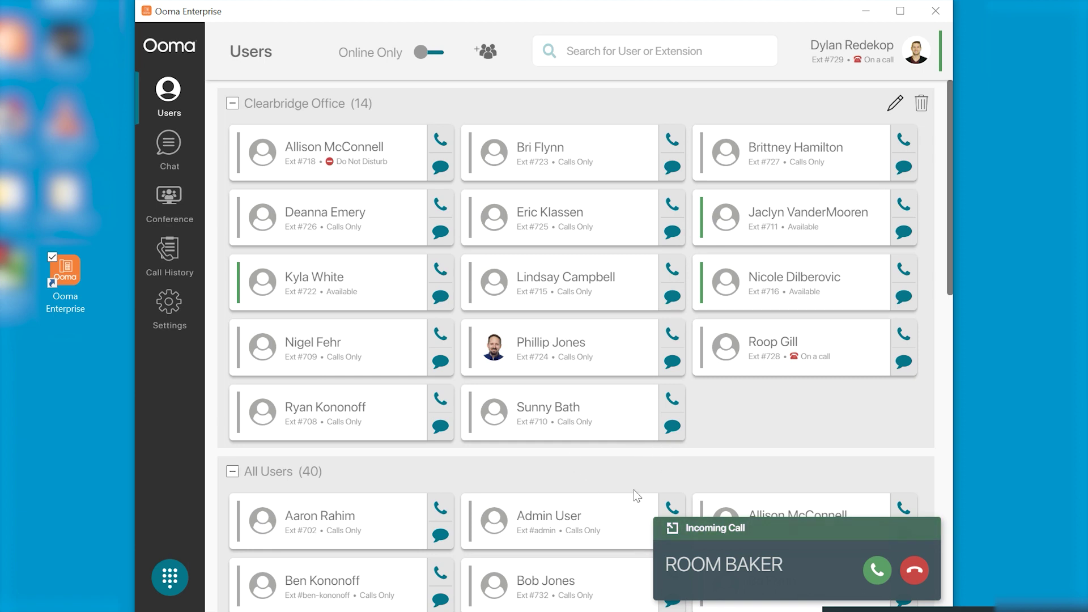
Answer the incoming call from extension 721, put it on hold, then resume it
{"action": "left_click", "coordinate": [673, 530]}
{"action": "left_click", "coordinate": [500, 487]}
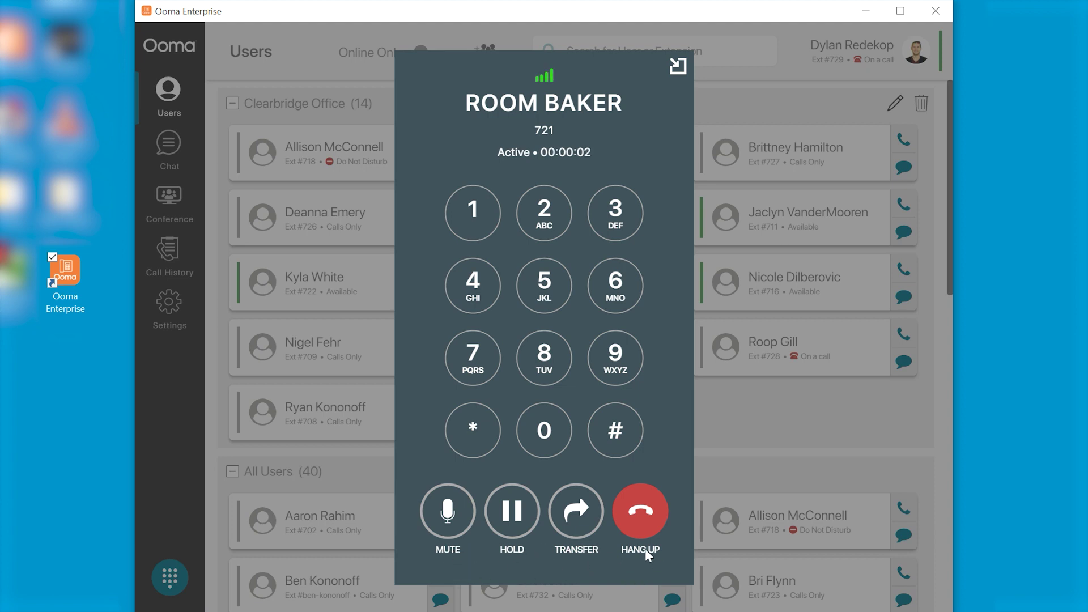
{"action": "left_click", "coordinate": [513, 513]}
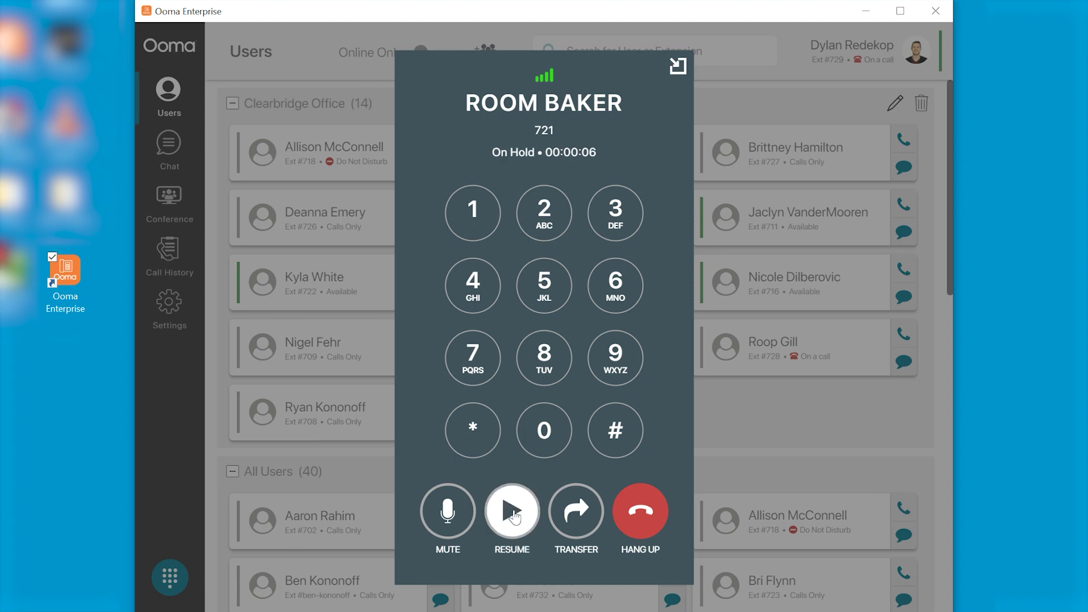
{"action": "left_click", "coordinate": [513, 513]}
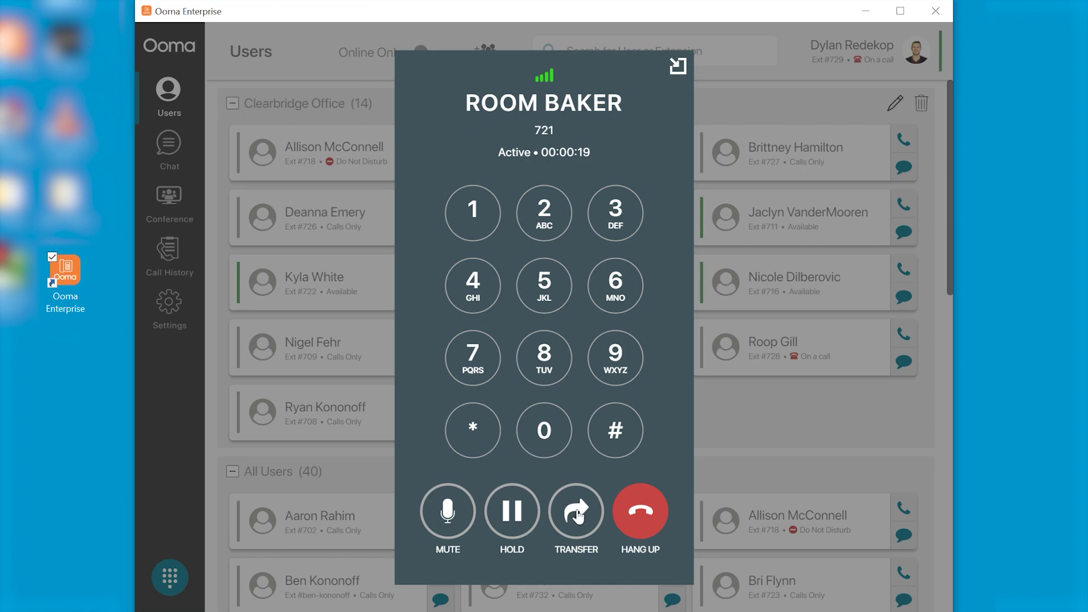
{"action": "left_click", "coordinate": [577, 510]}
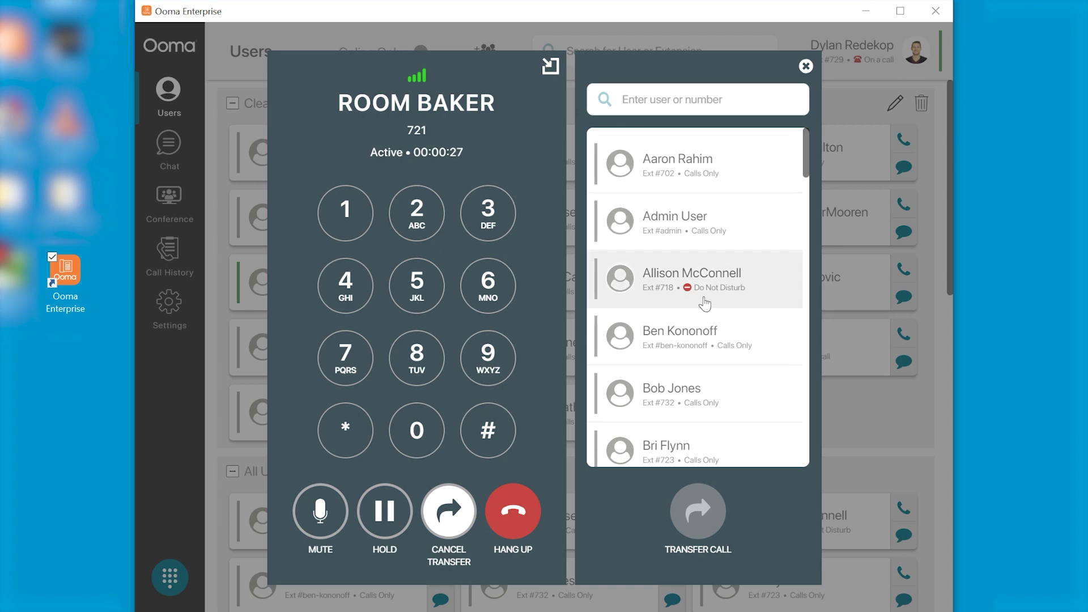
{"action": "left_click", "coordinate": [702, 227]}
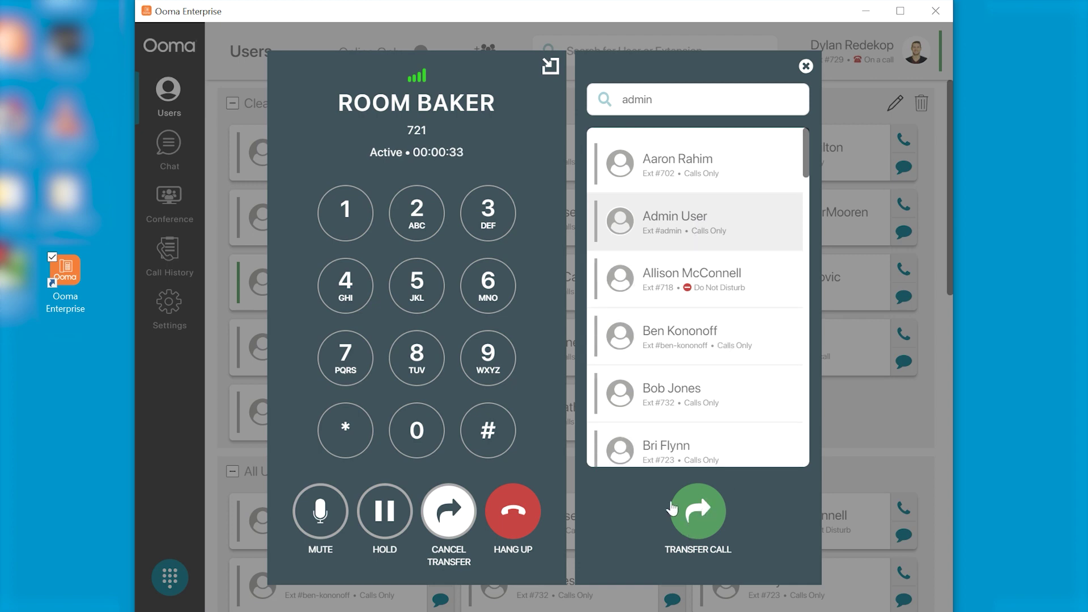
{"action": "left_click", "coordinate": [460, 517]}
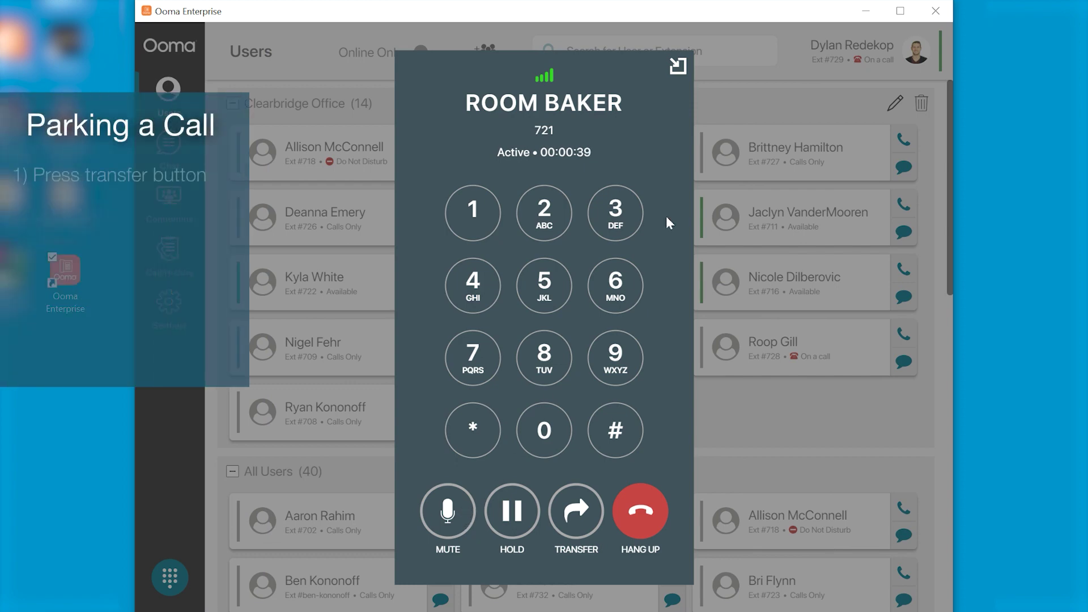
Park the active call by transferring it to park spot *31
{"action": "left_click", "coordinate": [576, 512]}
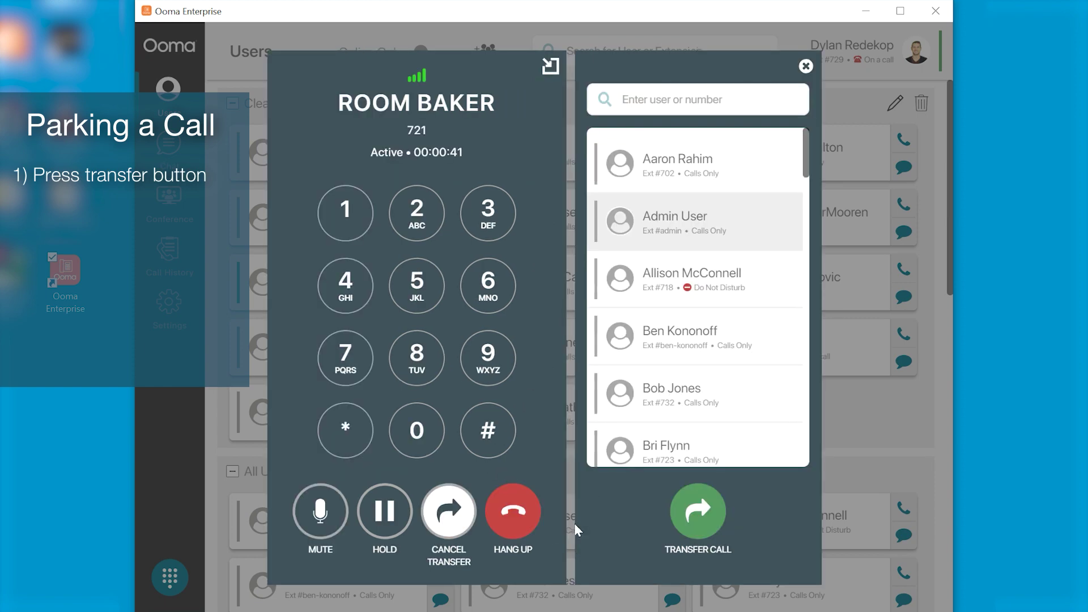
{"action": "left_click", "coordinate": [347, 431]}
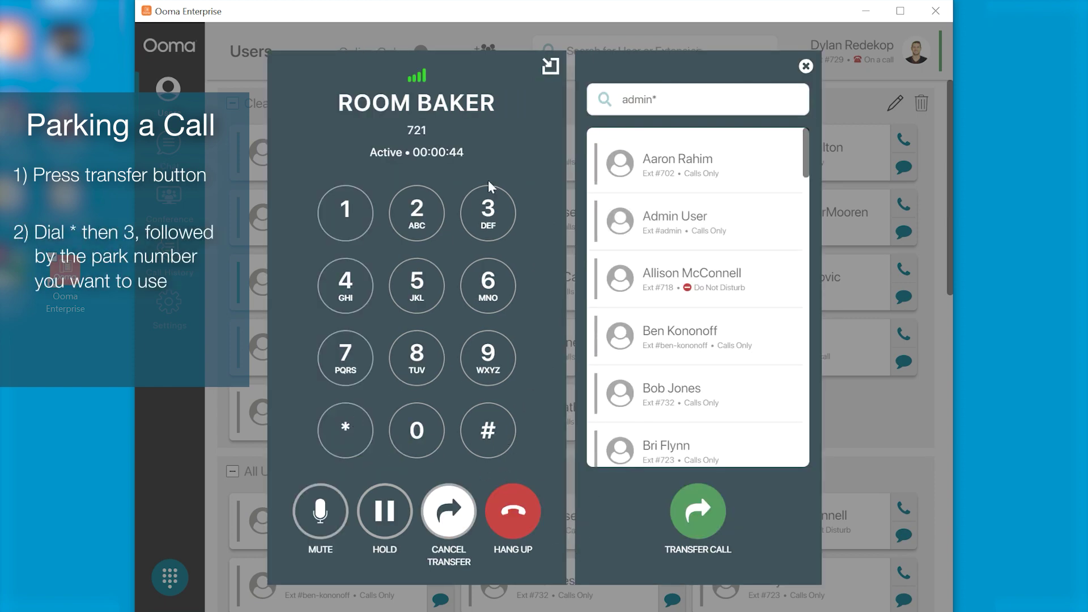
{"action": "left_click", "coordinate": [489, 215]}
{"action": "left_click", "coordinate": [350, 213]}
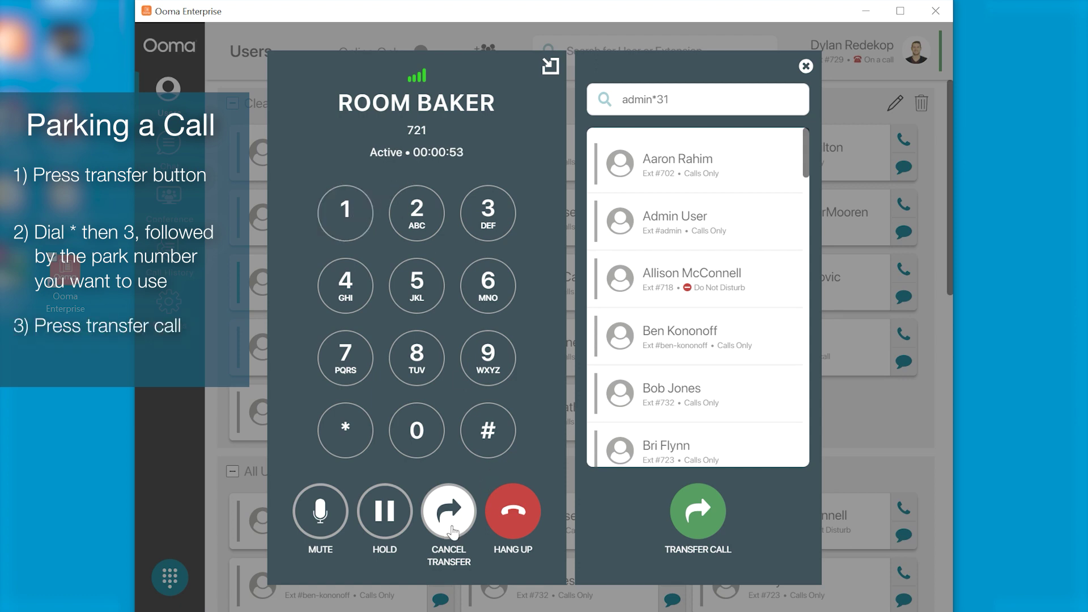
{"action": "left_click", "coordinate": [698, 512]}
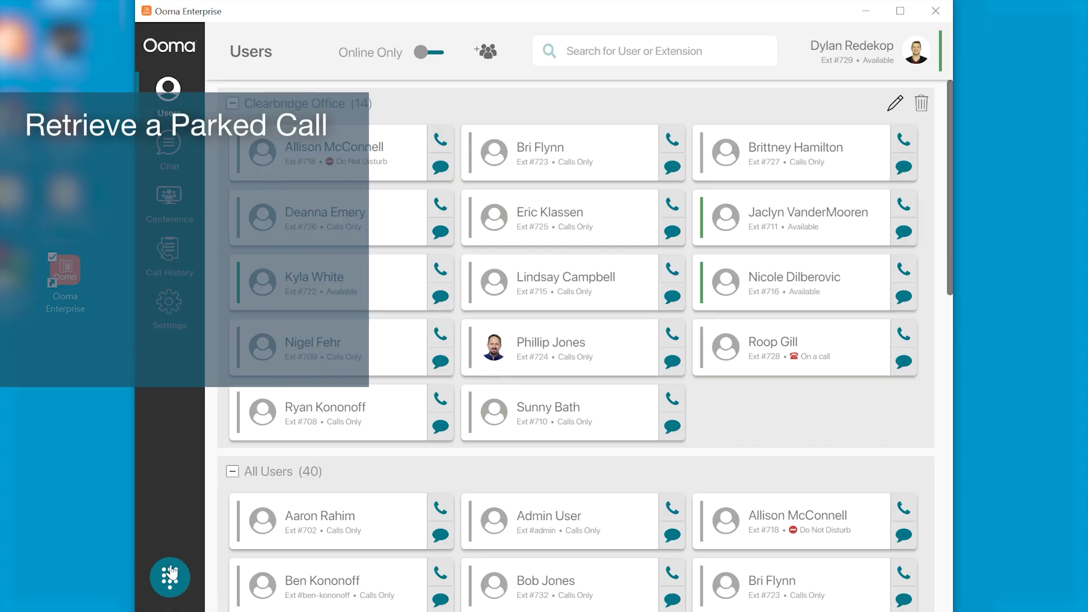
Retrieve the parked call by dialing *31 from the dial pad
{"action": "left_click", "coordinate": [172, 574]}
{"action": "left_click", "coordinate": [476, 436]}
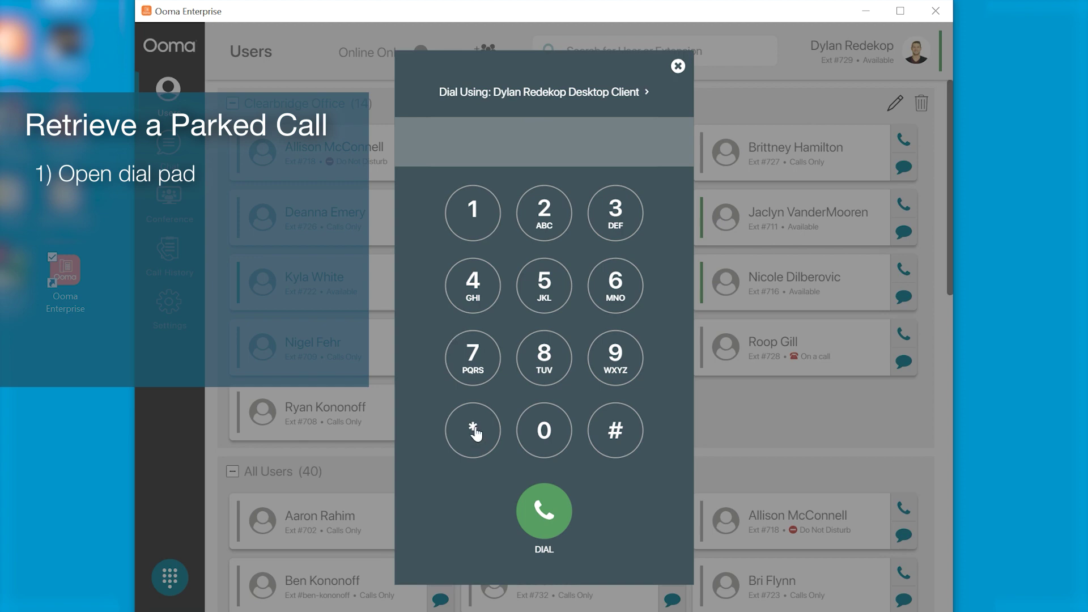
{"action": "left_click", "coordinate": [618, 215]}
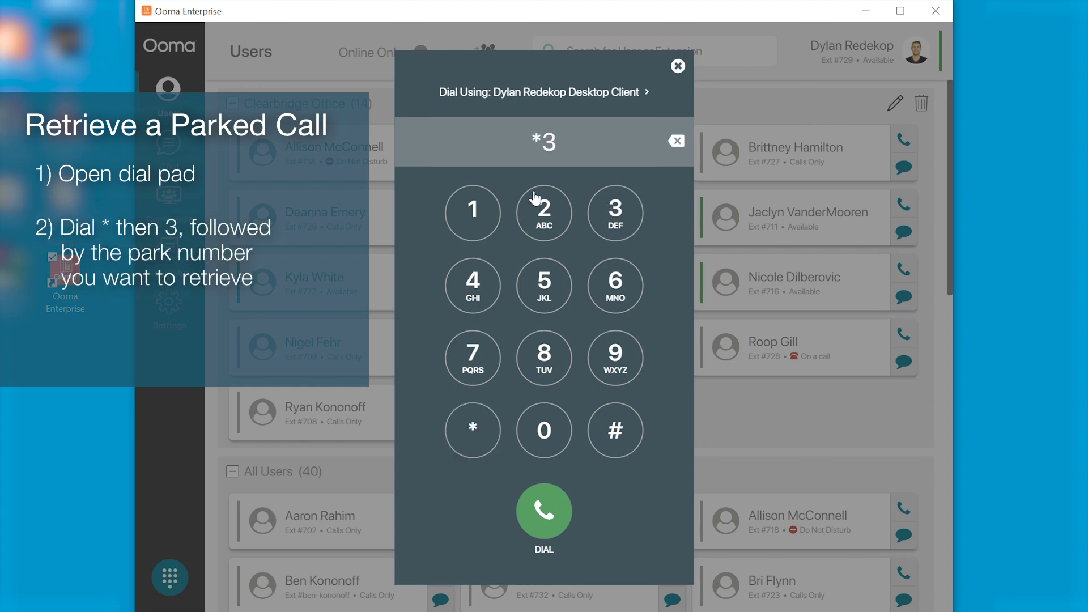
{"action": "left_click", "coordinate": [472, 211]}
{"action": "left_click", "coordinate": [544, 510]}
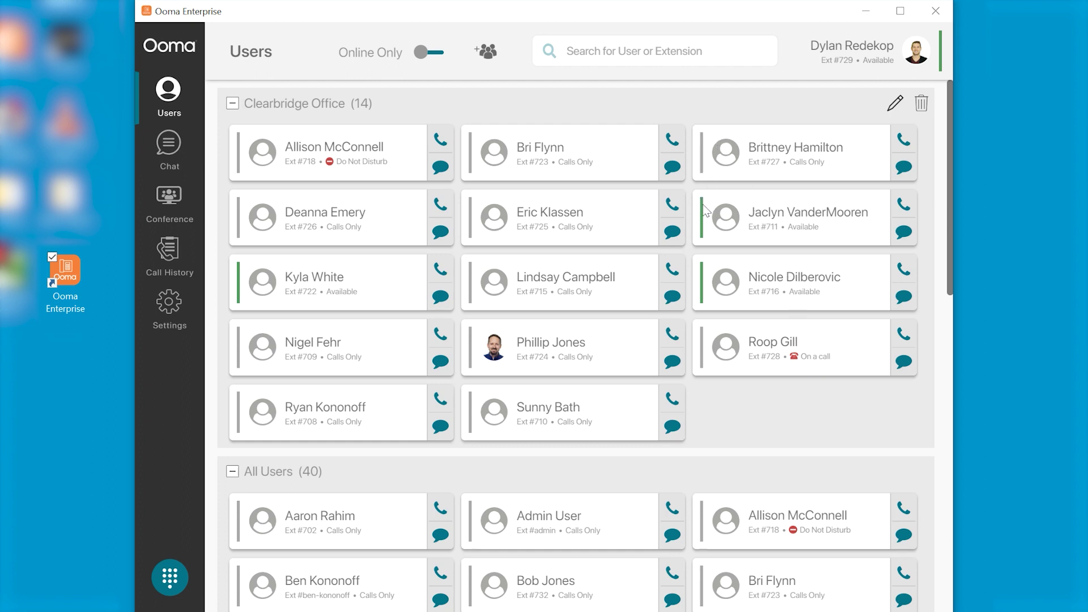
Call a colleague from their user card, cancel it, then start a chat with another user
{"action": "left_click", "coordinate": [684, 144]}
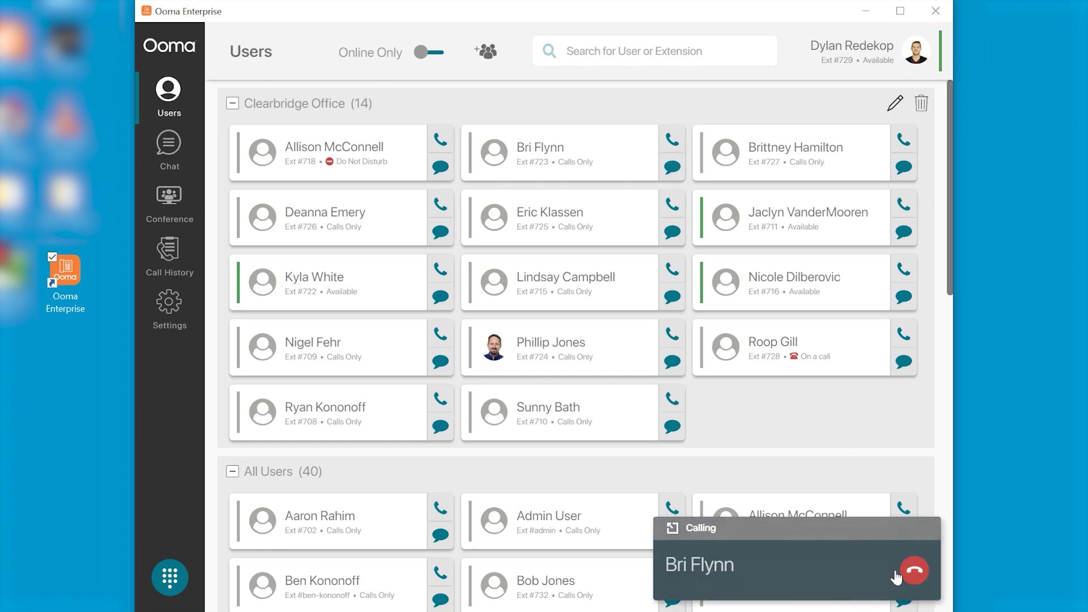
{"action": "left_click", "coordinate": [912, 572]}
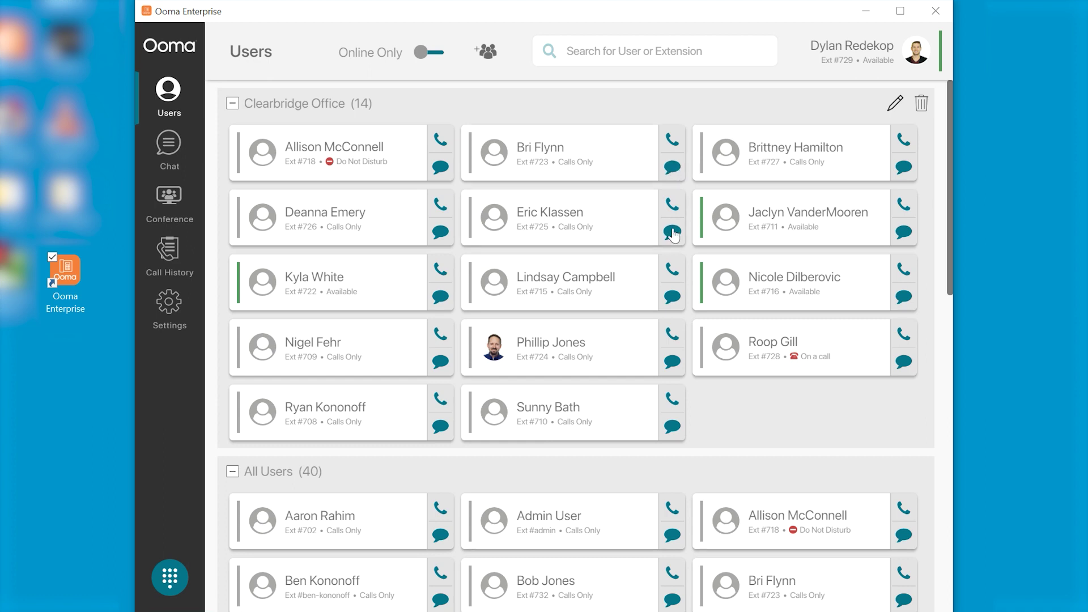
{"action": "left_click", "coordinate": [673, 233]}
Search 'all', clear the search, then enable Online Only to show just the three available users
{"action": "type", "text": "alli"}
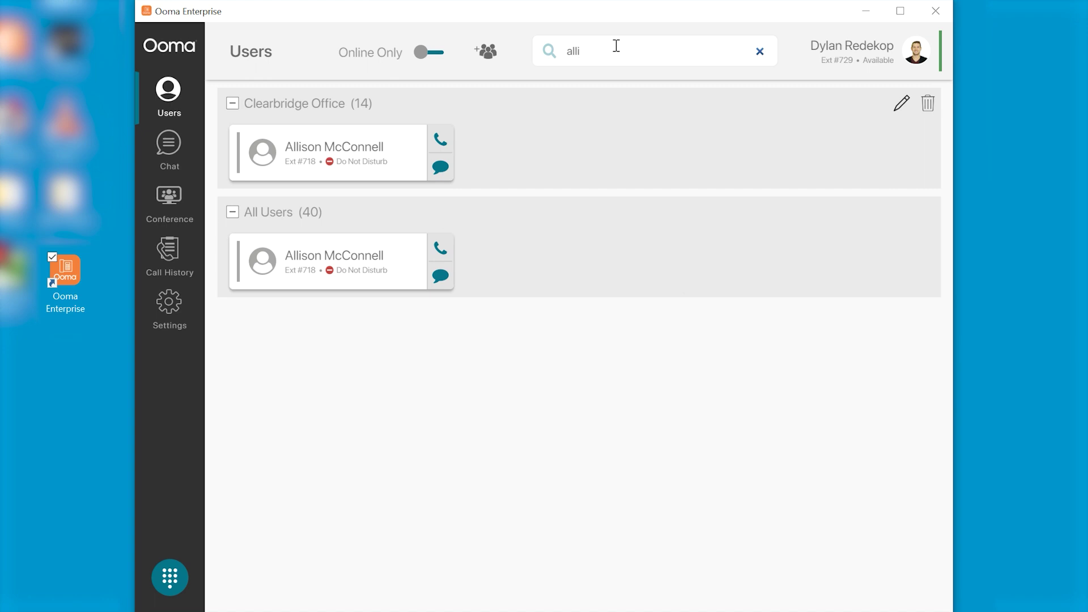
{"action": "key", "text": "BackSpace"}
{"action": "key", "text": "BackSpace"}
{"action": "key", "text": "BackSpace"}
{"action": "key", "text": "BackSpace"}
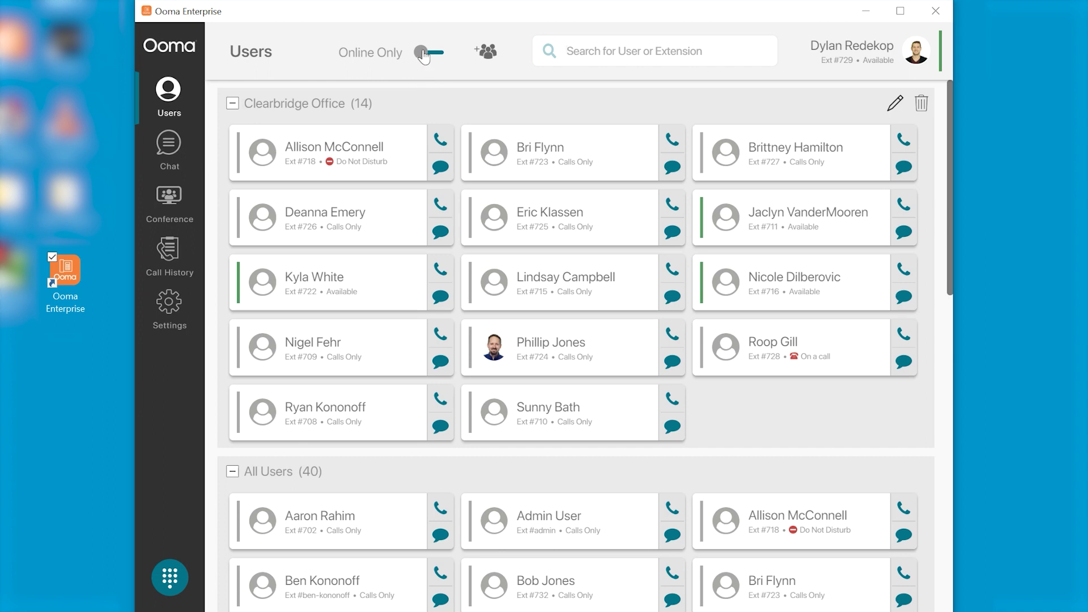
{"action": "left_click", "coordinate": [422, 53]}
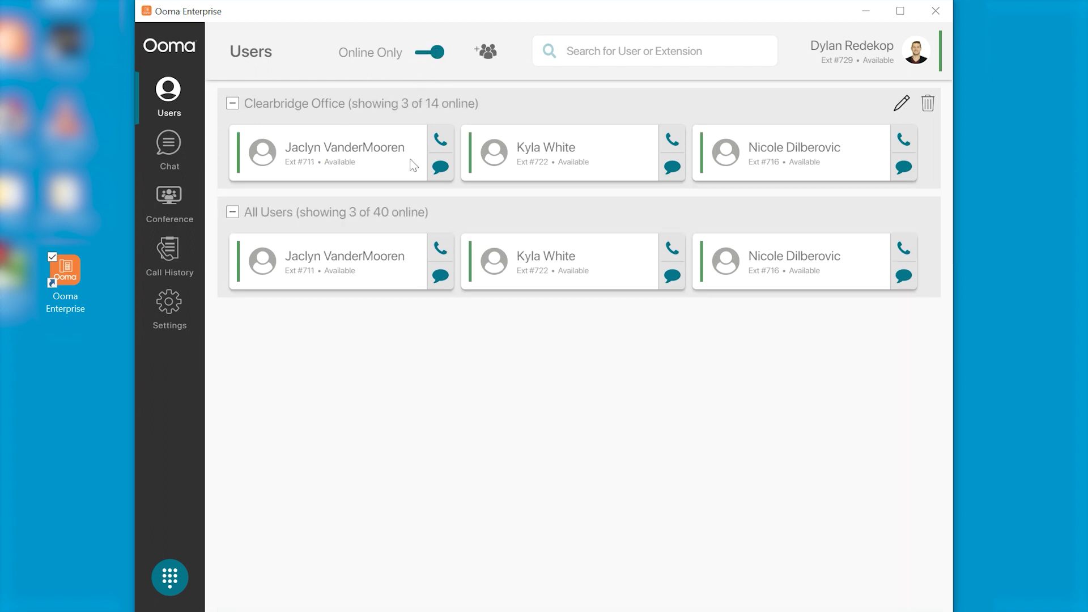